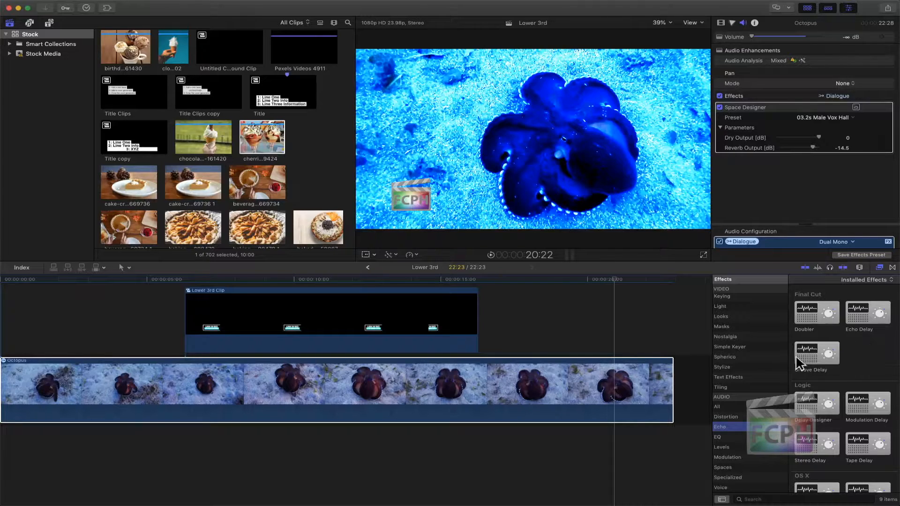
# Remove the Space Designer audio effect and the Color Board 1 correction from the Octopus clip
pyautogui.moveTo(145, 294); pyautogui.dragTo(3, 281)
pyautogui.click(45, 279)
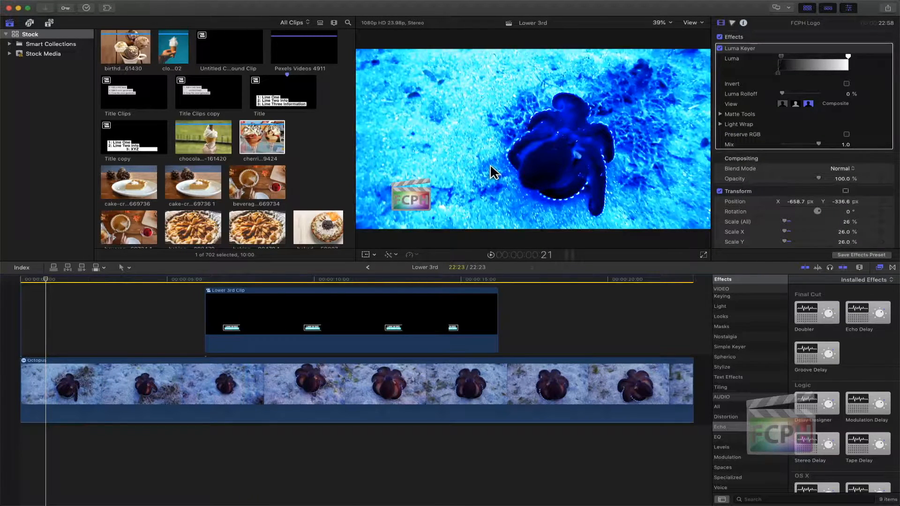
pyautogui.click(475, 375)
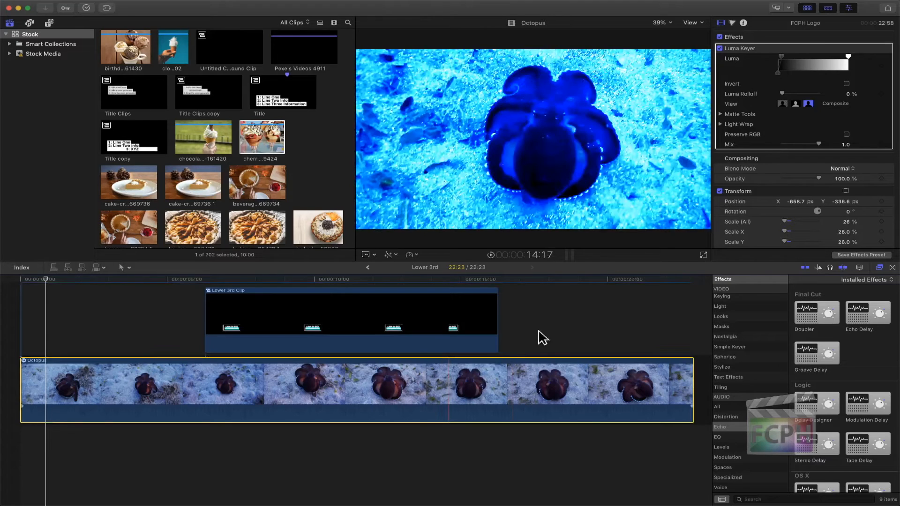
pyautogui.click(747, 107)
pyautogui.press('Delete')
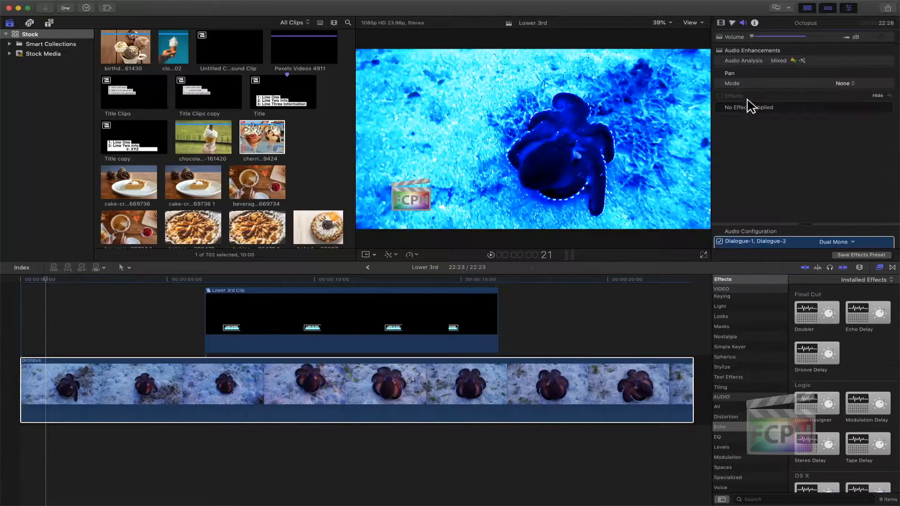
pyautogui.click(720, 23)
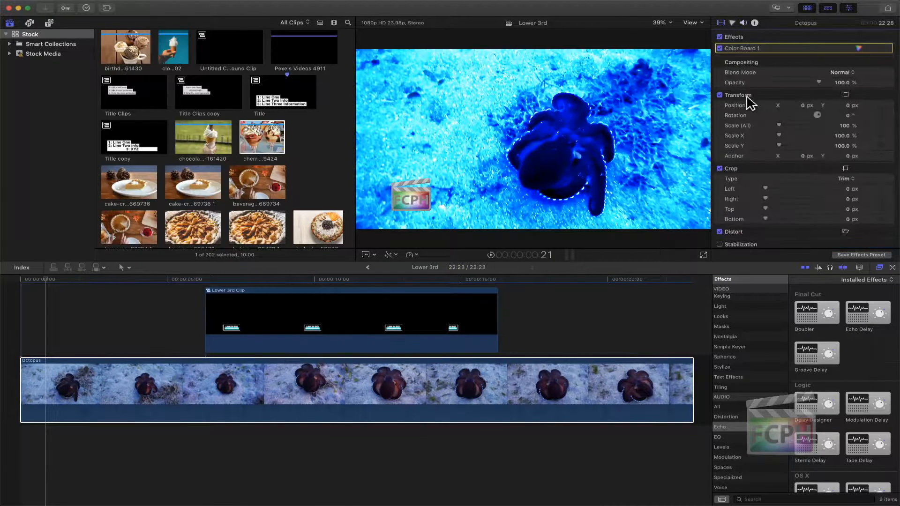
pyautogui.press('Delete')
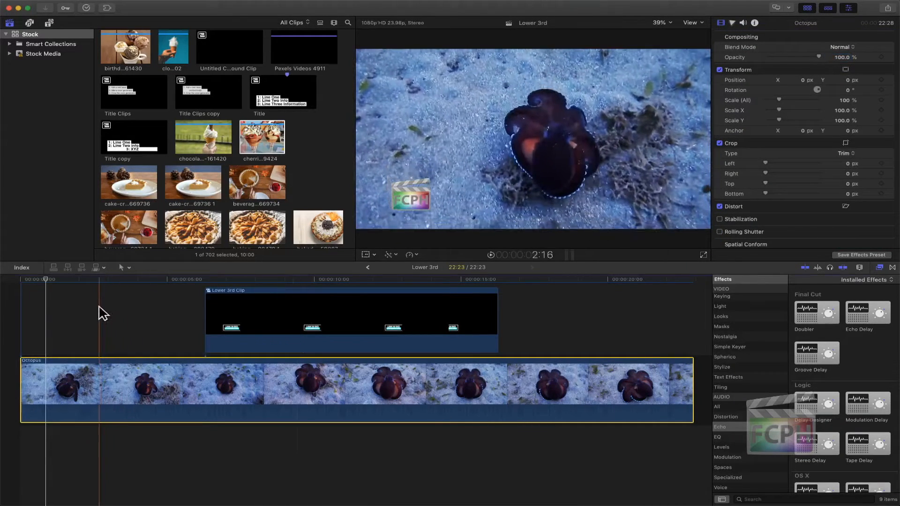
# Play the timeline from about 2:18 to review the lower third animation over the octopus footage
pyautogui.click(101, 309)
pyautogui.click(101, 284)
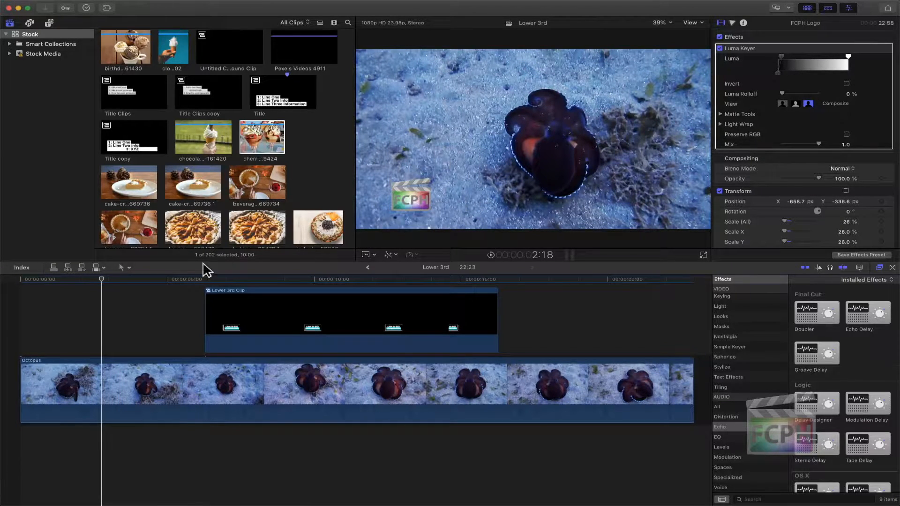
pyautogui.press('space')
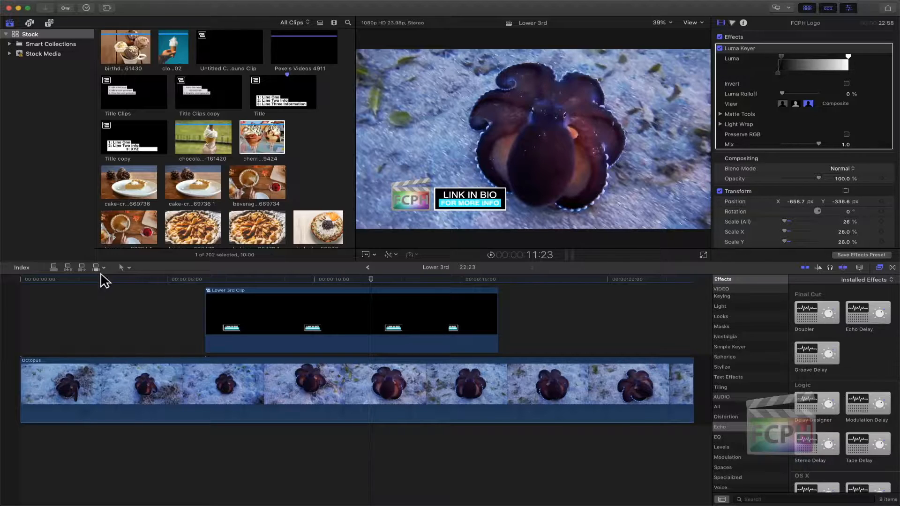
# Step frame by frame through the lower third's slide-in between about 6:10 and 7:07, examining how it passes the logo
pyautogui.moveTo(367, 276); pyautogui.dragTo(220, 283)
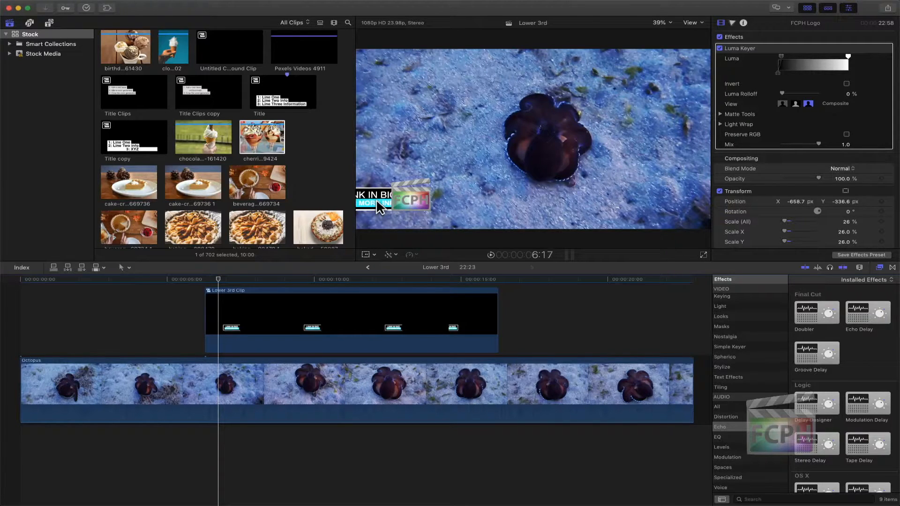
pyautogui.press('Left')
pyautogui.press('Left')
pyautogui.press('Left')
pyautogui.press('Left')
pyautogui.press('Left')
pyautogui.press('Left')
pyautogui.press('Left')
pyautogui.press('Left')
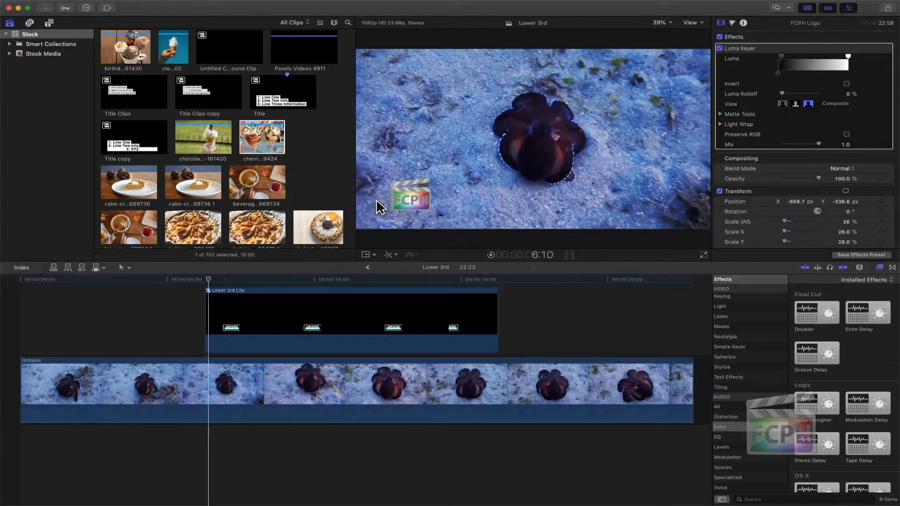
pyautogui.press('Right')
pyautogui.press('Right')
pyautogui.press('Right')
pyautogui.press('Right')
pyautogui.press('Right')
pyautogui.press('Right')
pyautogui.press('Right')
pyautogui.press('Right')
pyautogui.press('Right')
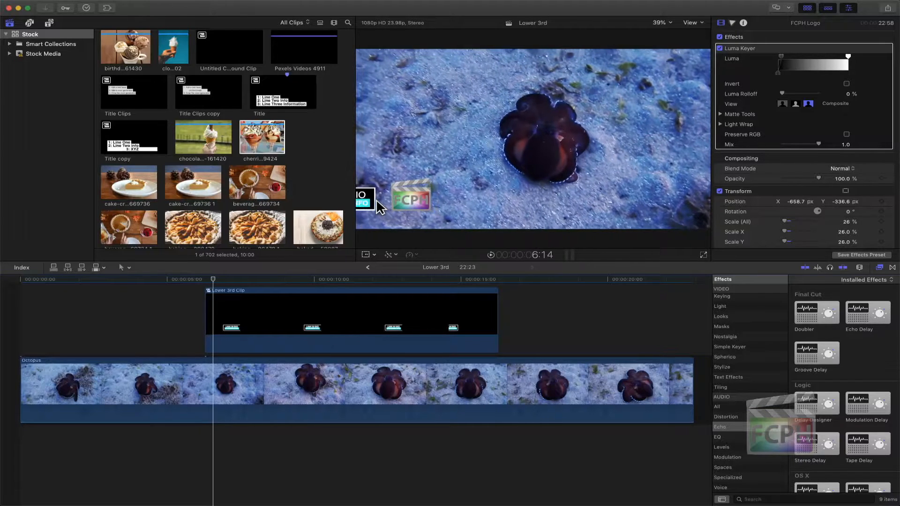
pyautogui.press('Right')
pyautogui.press('Right')
pyautogui.press('Right')
pyautogui.press('Right')
pyautogui.press('Right')
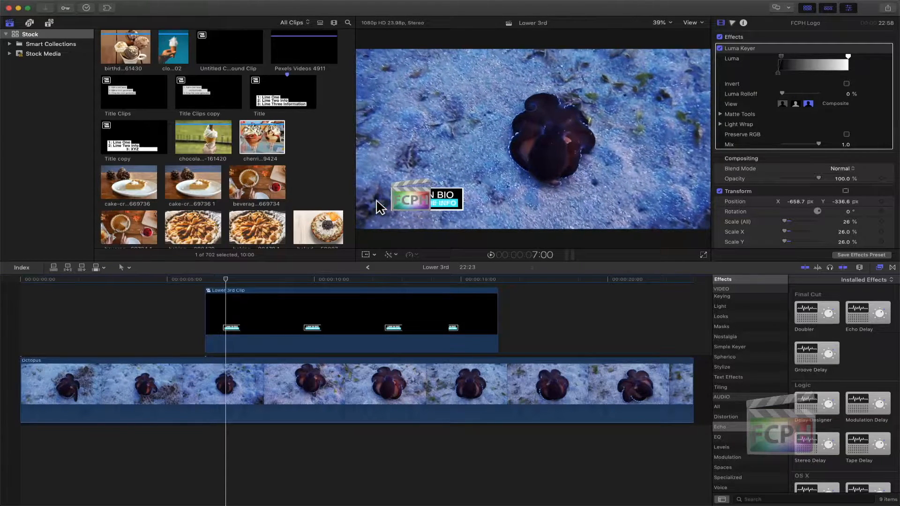
pyautogui.press('Right')
pyautogui.press('Right')
pyautogui.press('Right')
pyautogui.press('Right')
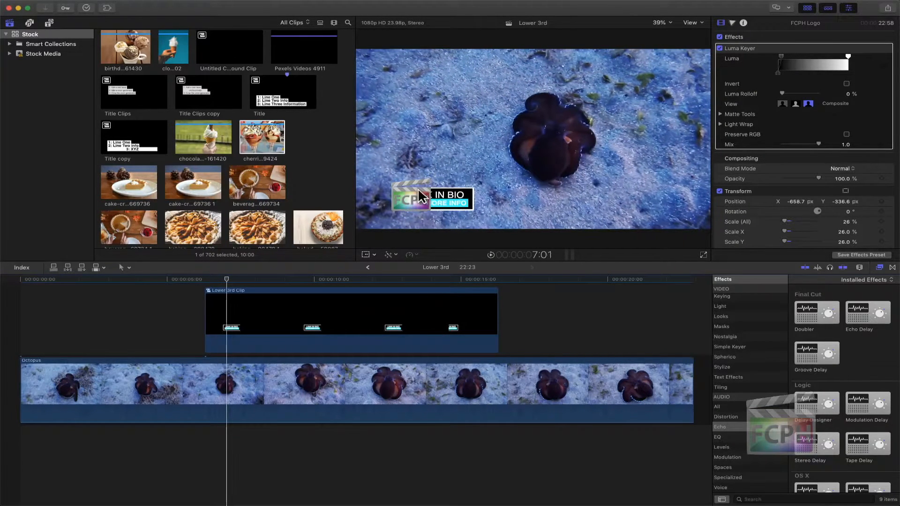
pyautogui.press('Right')
pyautogui.press('Right')
pyautogui.press('Right')
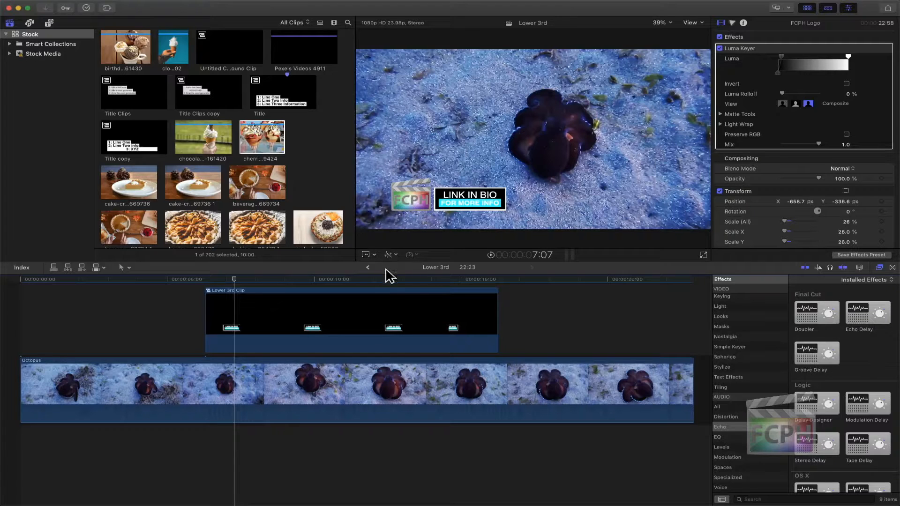
# Create a compound clip named Lower 3rd Clip 1 from the Lower 3rd Clip, stored in the Stock Media event
pyautogui.scroll(1, 364, 299)
pyautogui.scroll(4, 365, 299)
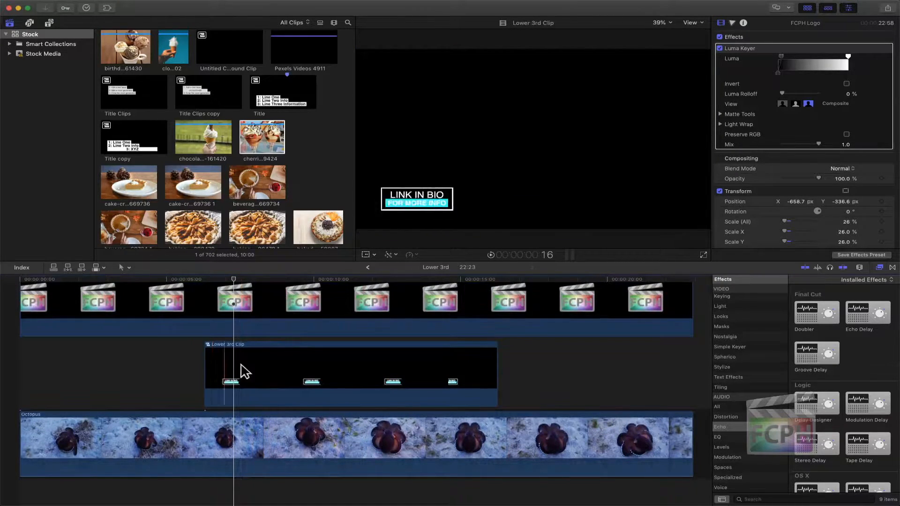
pyautogui.click(297, 375)
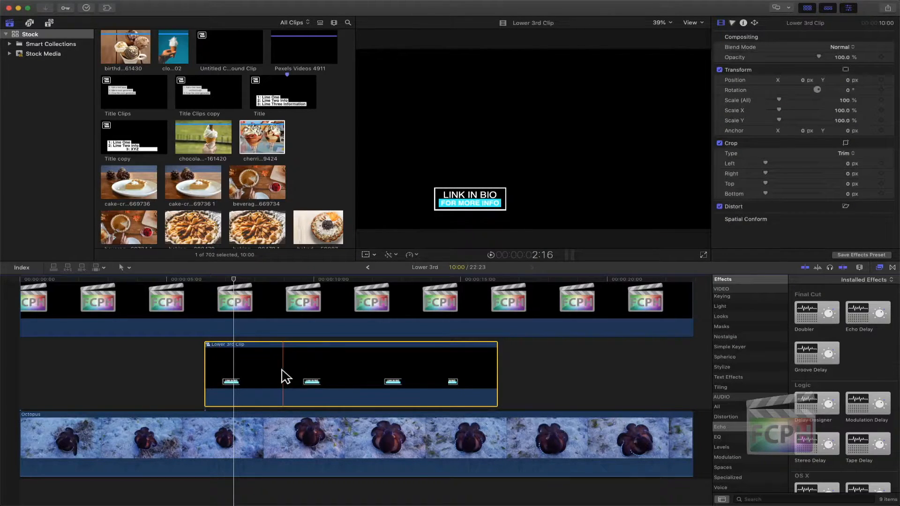
pyautogui.rightClick(285, 376)
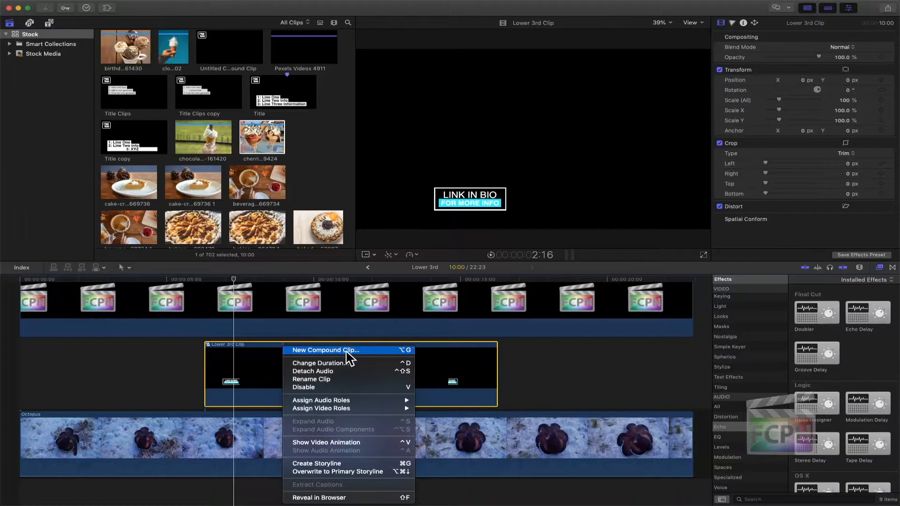
pyautogui.click(392, 352)
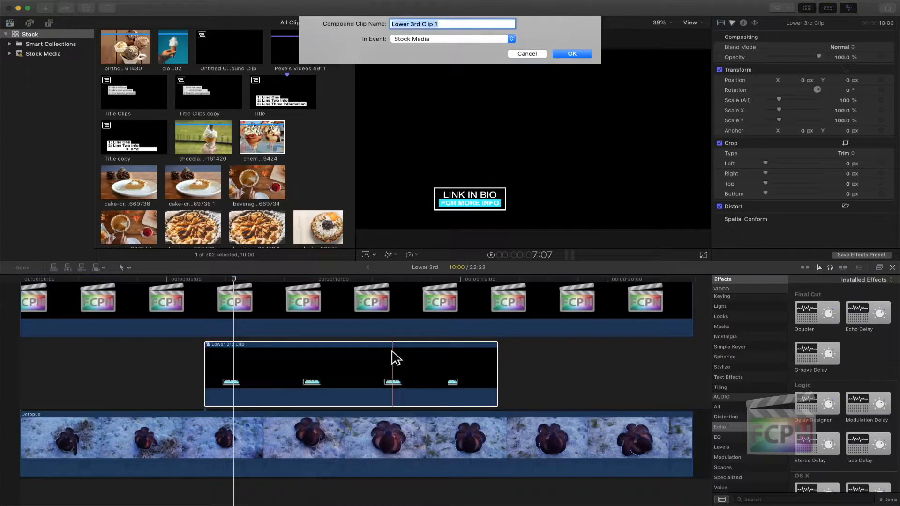
pyautogui.click(572, 53)
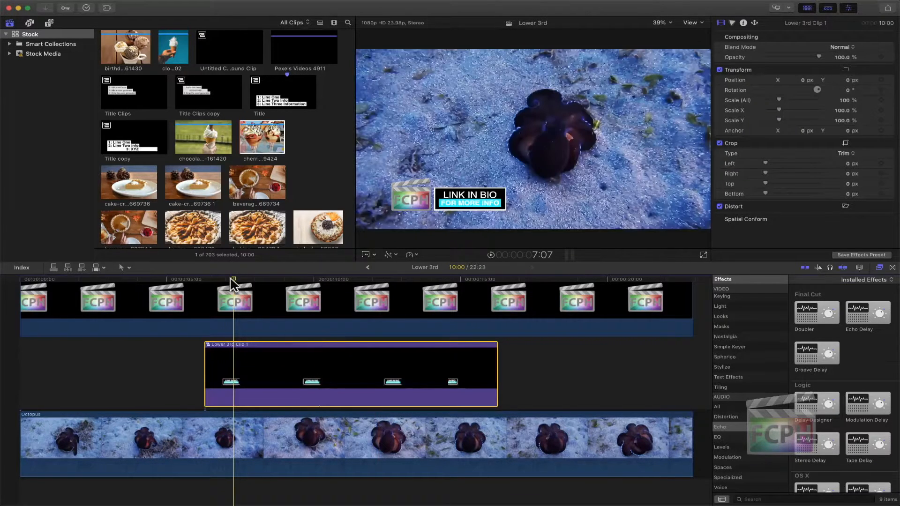
# At 6:22, trim the left side of the Lower 3rd Clip 1 compound clip to 391 px with Crop
pyautogui.scroll(2, 228, 287)
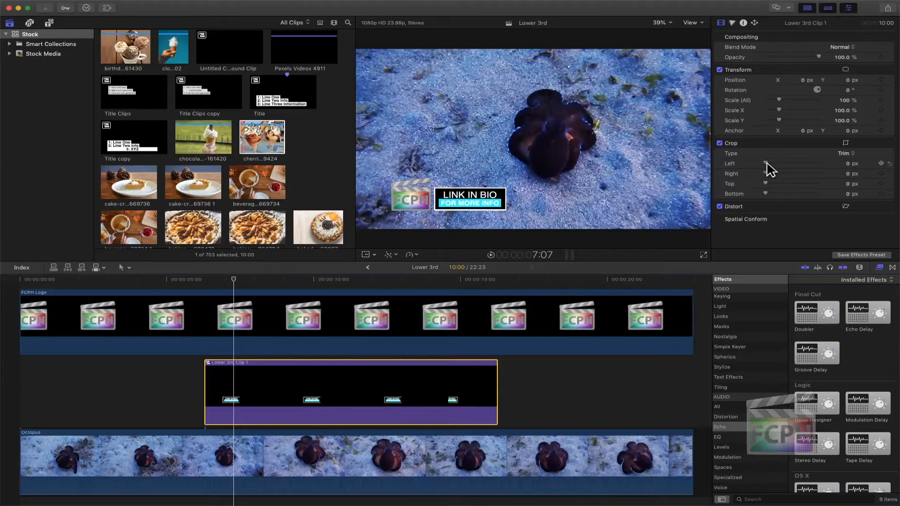
pyautogui.moveTo(231, 280); pyautogui.dragTo(223, 279)
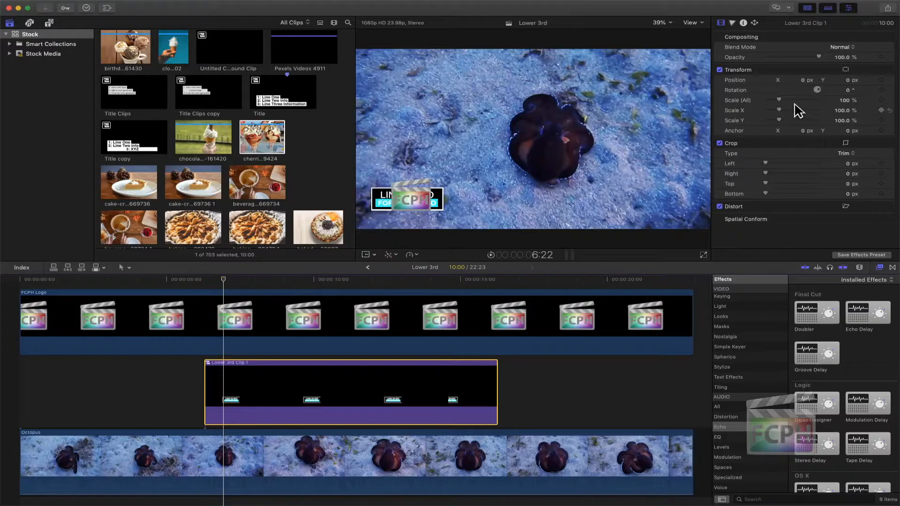
pyautogui.moveTo(767, 168); pyautogui.dragTo(784, 168)
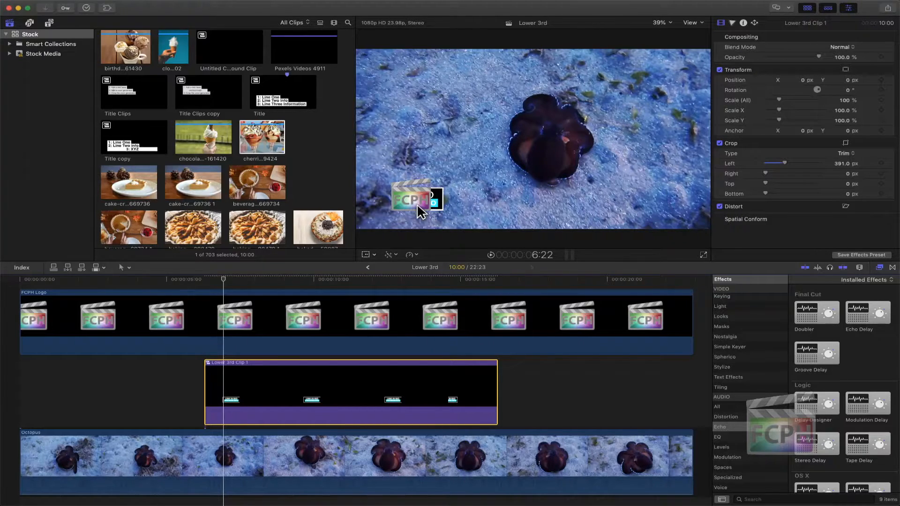
# Play the timeline from 5:04 to review the cropped lower third emerging from behind the logo
pyautogui.click(172, 283)
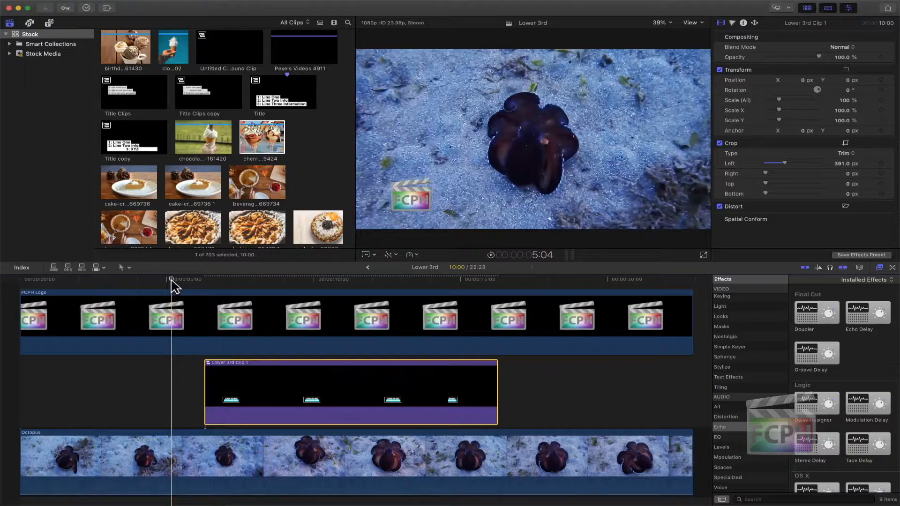
pyautogui.press('space')
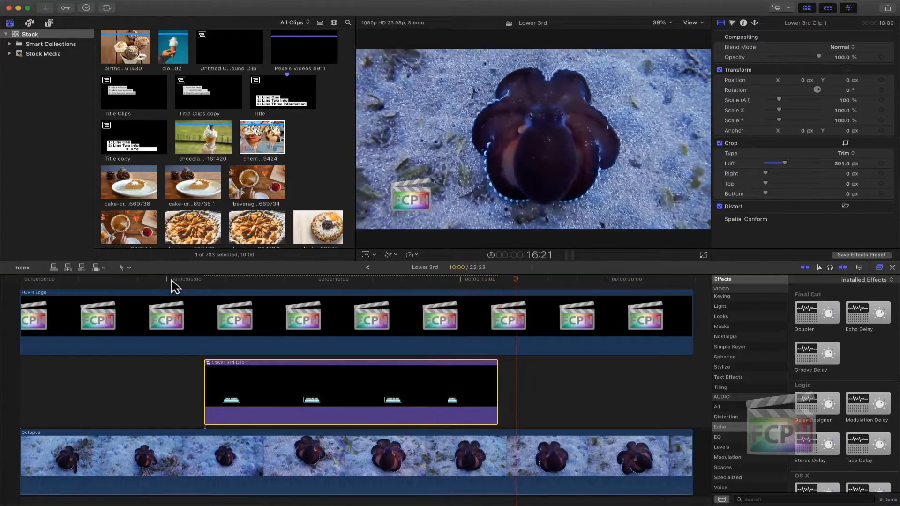
pyautogui.click(216, 280)
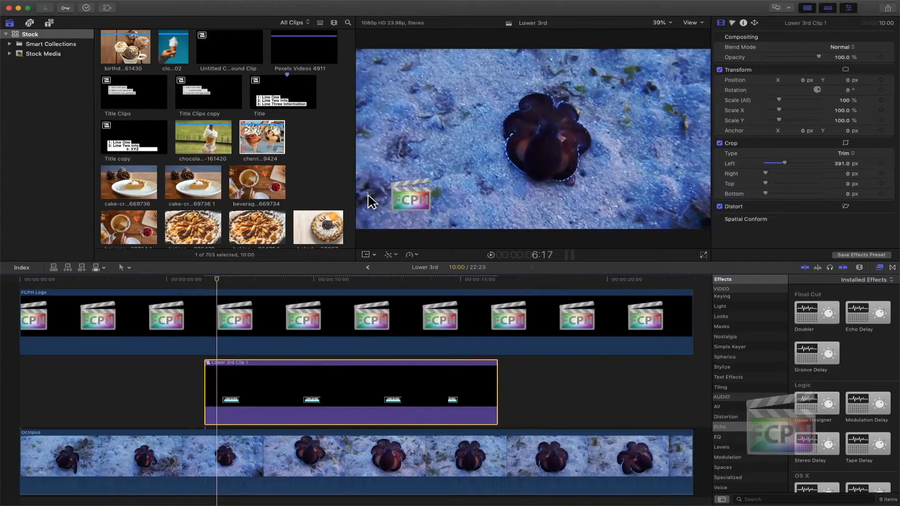
# Turn off the compound clip's crop and replay the lower third's entrance for comparison
pyautogui.click(720, 143)
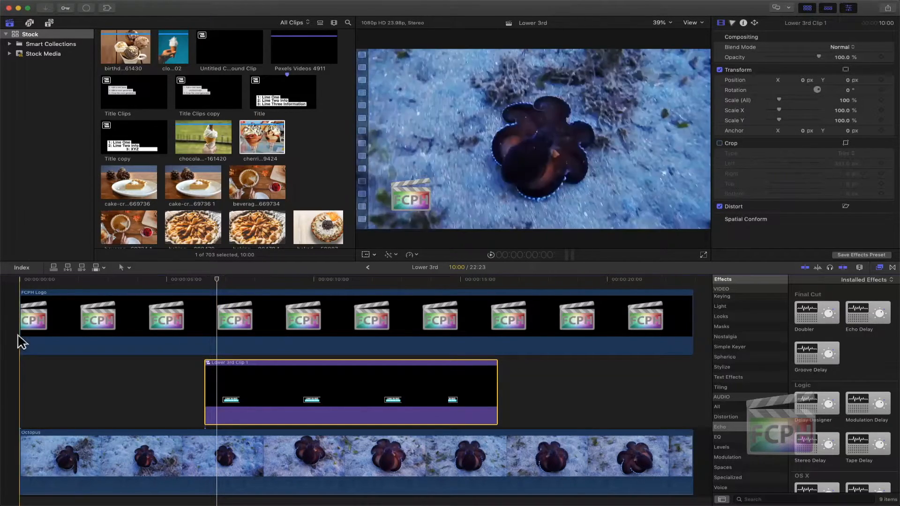
pyautogui.press('space')
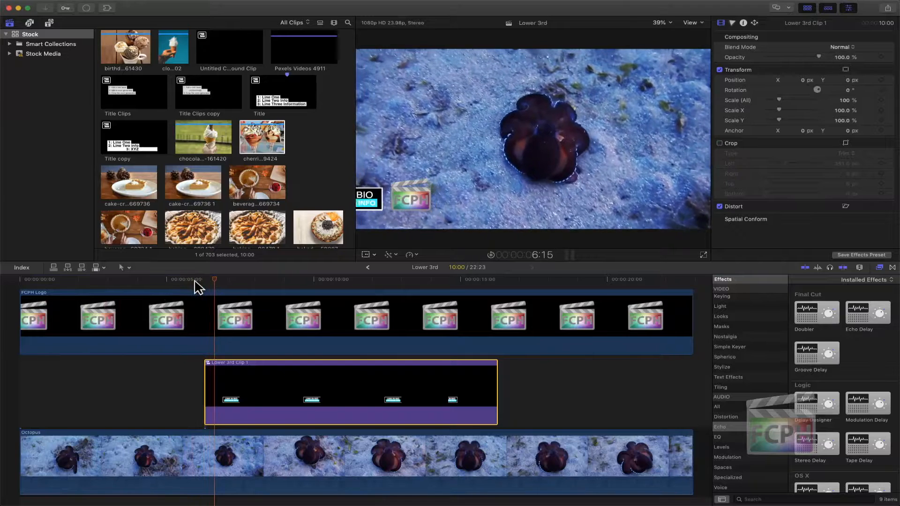
pyautogui.click(193, 281)
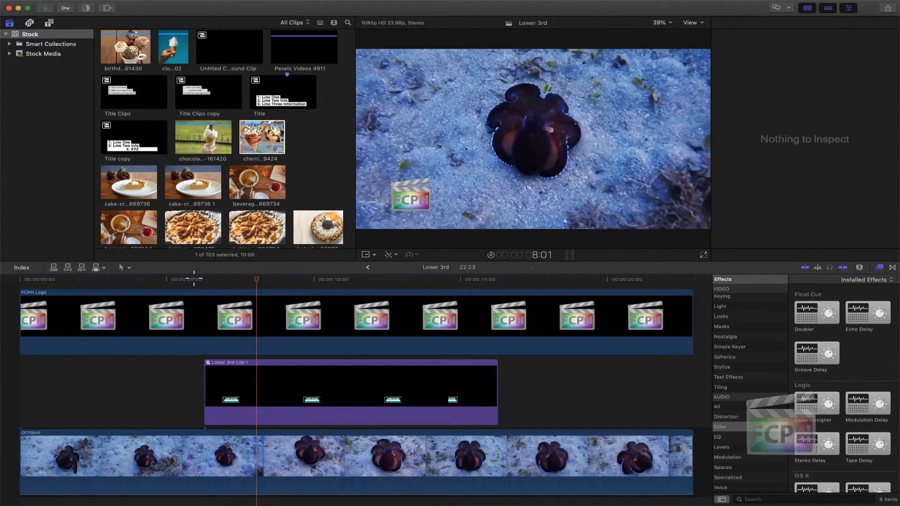
pyautogui.click(203, 323)
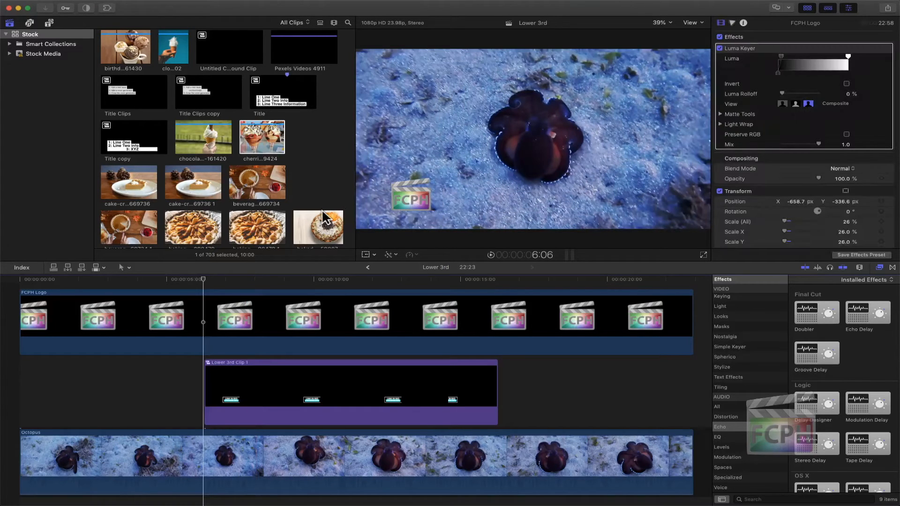
pyautogui.press('space')
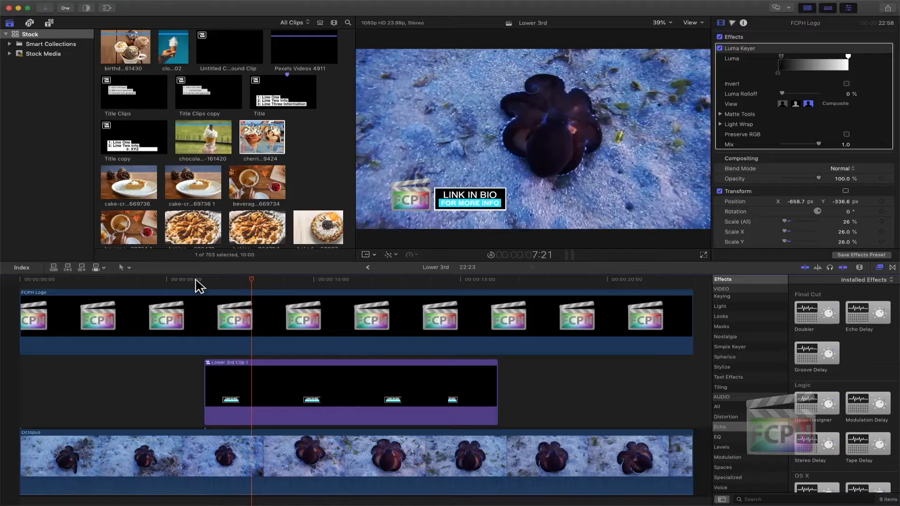
pyautogui.press('space')
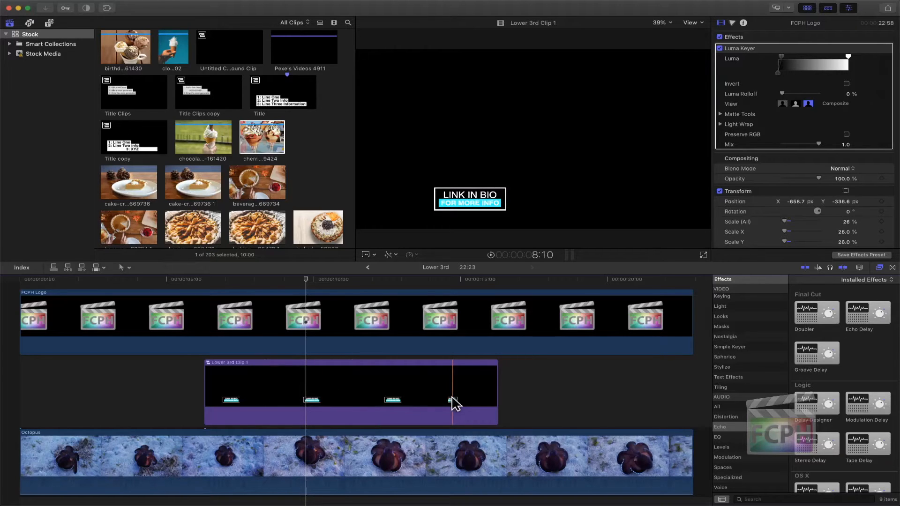
# Turn the crop on for the Lower 3rd Clip 1 compound clip and place the playhead at 6:13
pyautogui.scroll(-2, 749, 175)
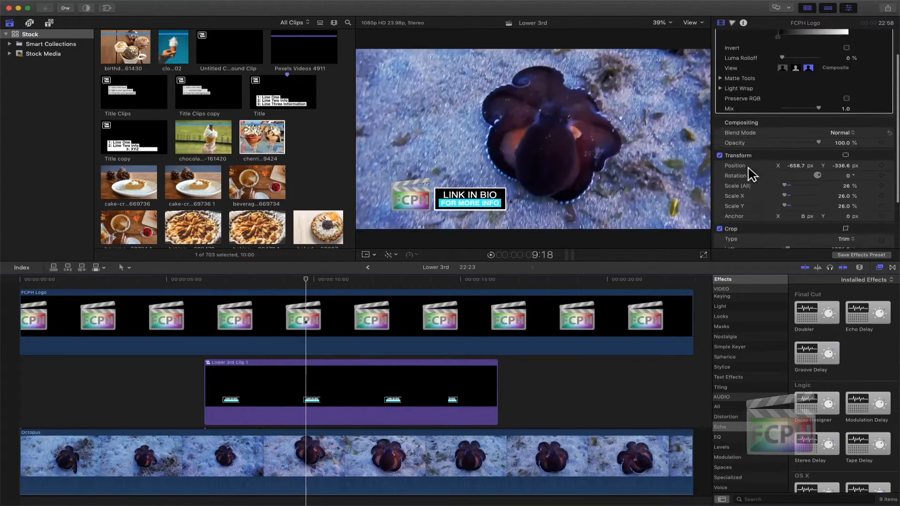
pyautogui.scroll(-3, 749, 175)
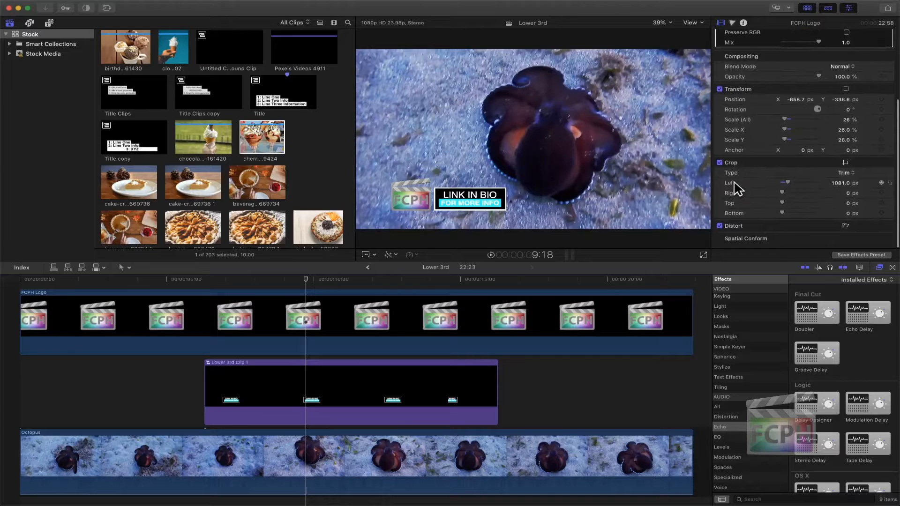
pyautogui.click(227, 282)
pyautogui.click(241, 364)
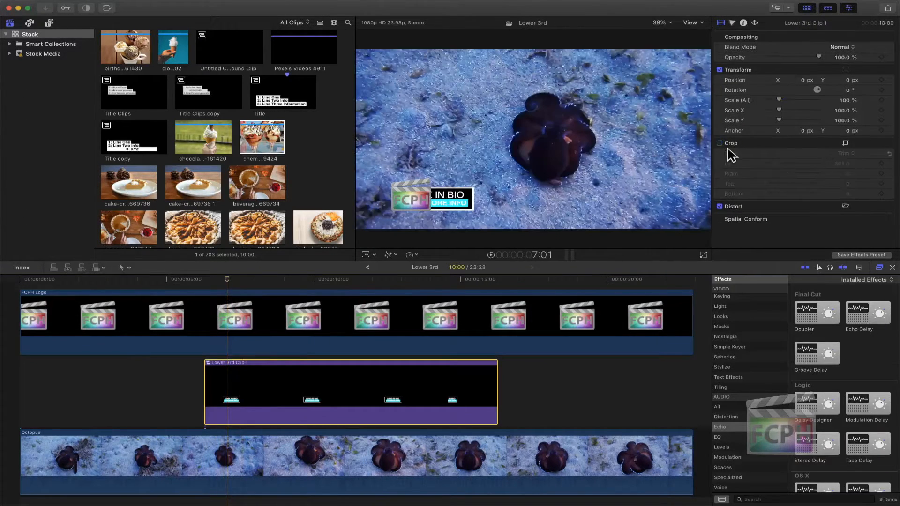
pyautogui.click(720, 143)
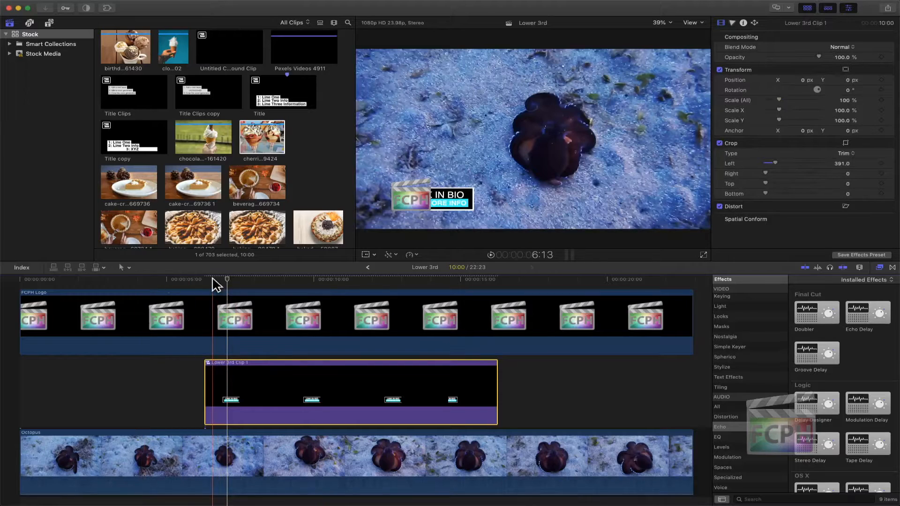
pyautogui.click(212, 280)
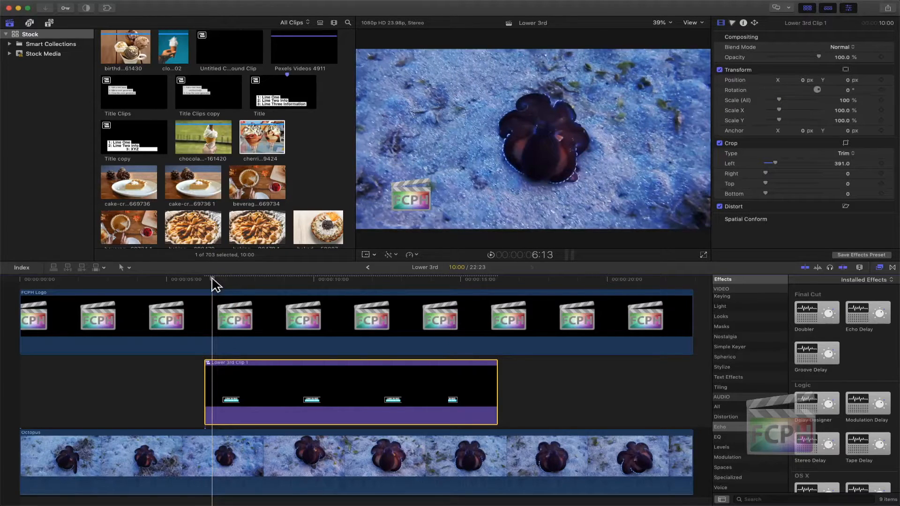
# Play the lower third's entrance from 6:13, then step frame by frame backward and forward to 7:07 to inspect how it emerges beside the logo
pyautogui.press('space')
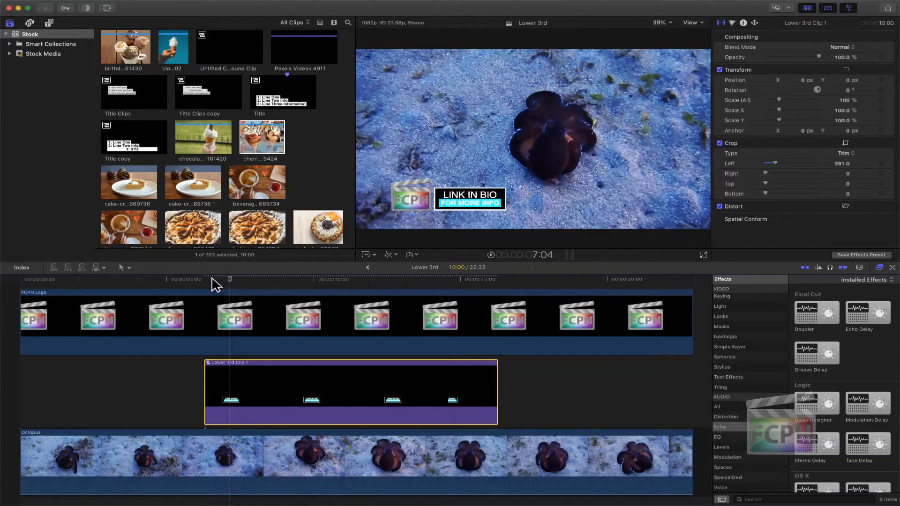
pyautogui.press('Left')
pyautogui.press('Left')
pyautogui.press('Left')
pyautogui.press('Left')
pyautogui.press('Left')
pyautogui.press('Left')
pyautogui.press('Left')
pyautogui.press('Left')
pyautogui.press('Left')
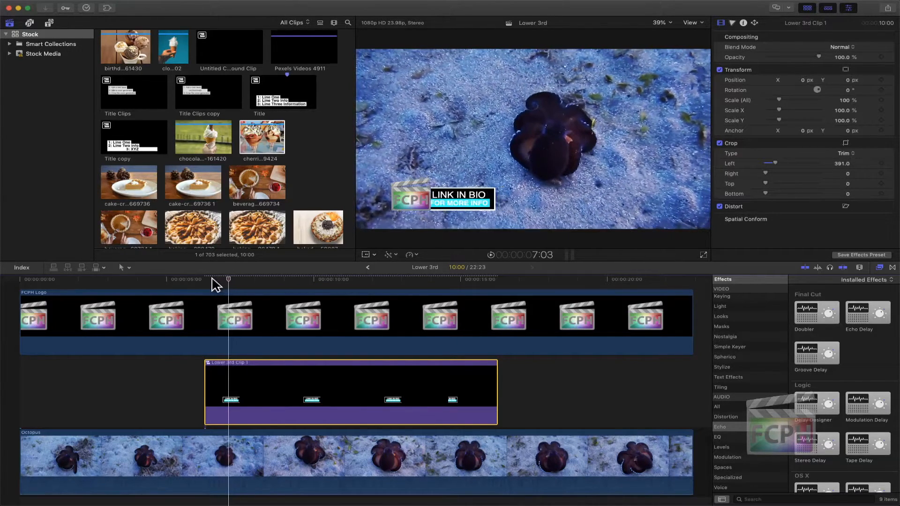
pyautogui.press('Left')
pyautogui.press('Left')
pyautogui.press('Left')
pyautogui.press('Left')
pyautogui.press('Right')
pyautogui.press('Right')
pyautogui.press('Right')
pyautogui.press('Right')
pyautogui.press('Right')
pyautogui.press('Right')
pyautogui.press('Right')
pyautogui.press('Right')
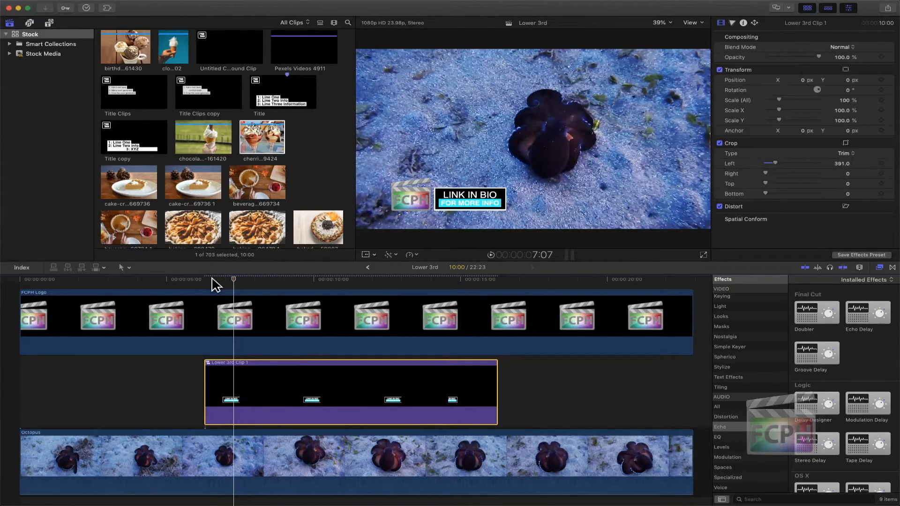
# Open the Lower 3rd Clip 1 compound clip to examine its contents and return to the Lower 3rd project timeline
pyautogui.press('super+Tab')
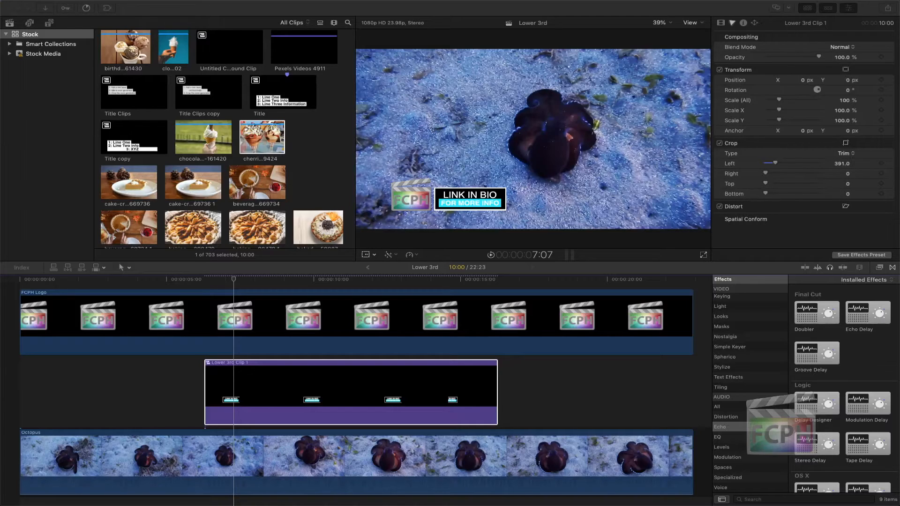
pyautogui.click(274, 373)
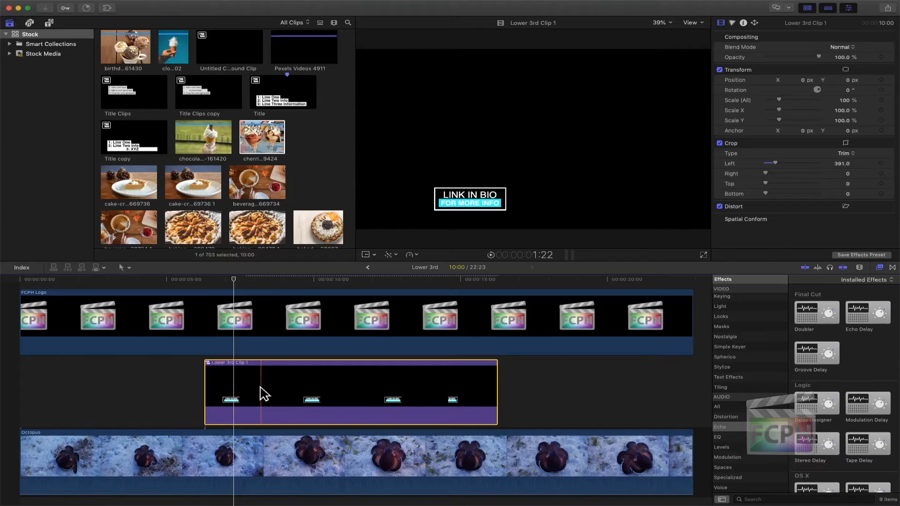
pyautogui.doubleClick(252, 384)
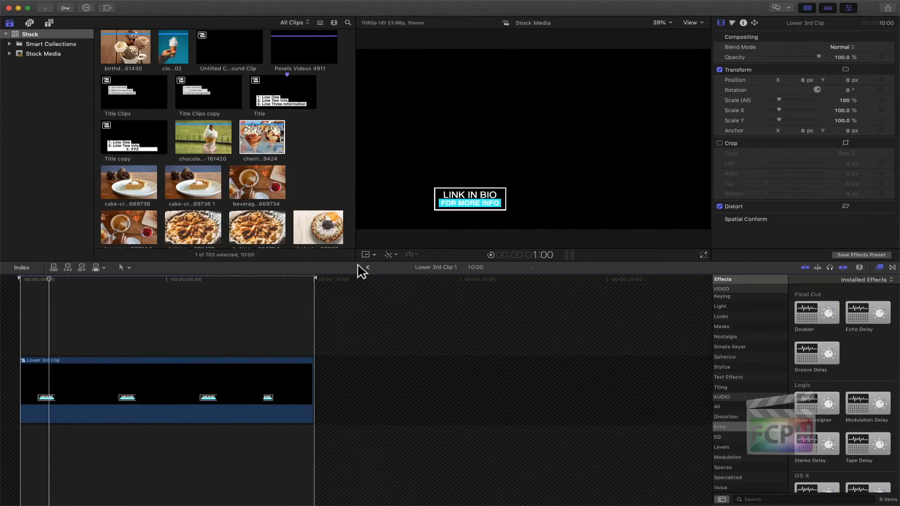
pyautogui.click(367, 268)
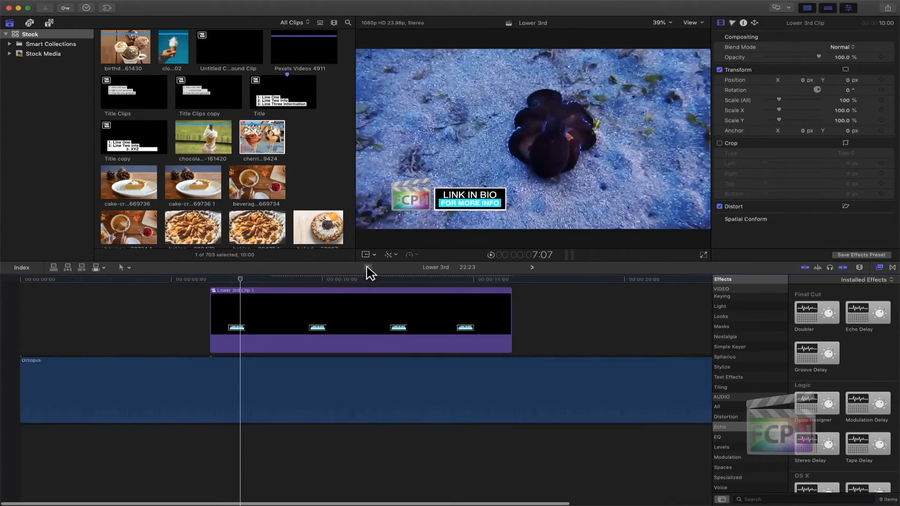